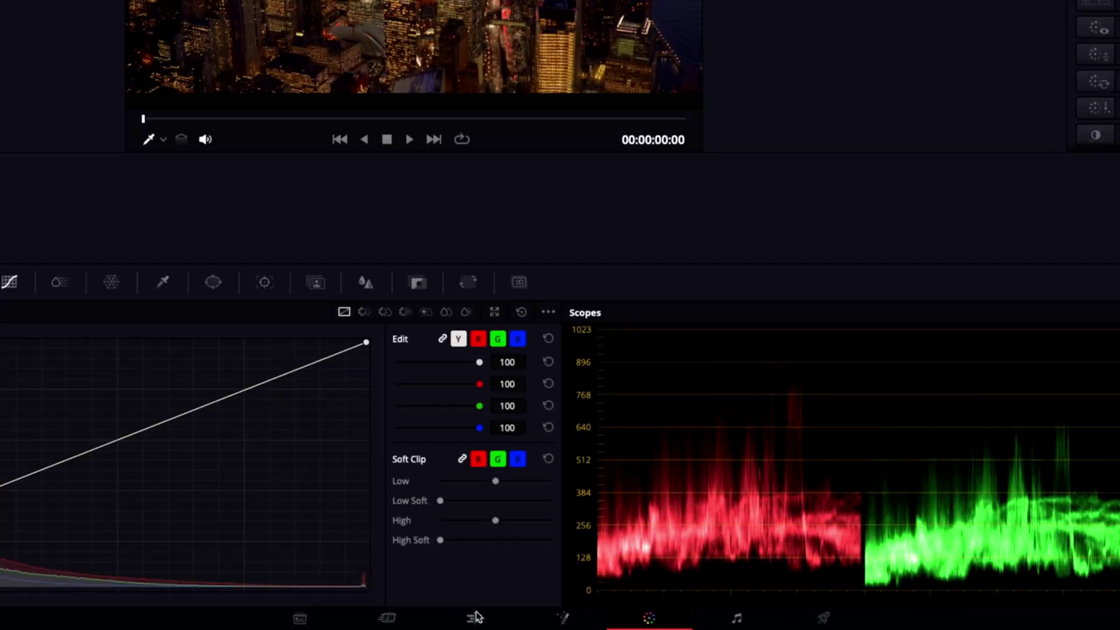
Switch from the Color page to the Edit page showing the New York skyline clip.
{"action": "left_click", "coordinate": [501, 623]}
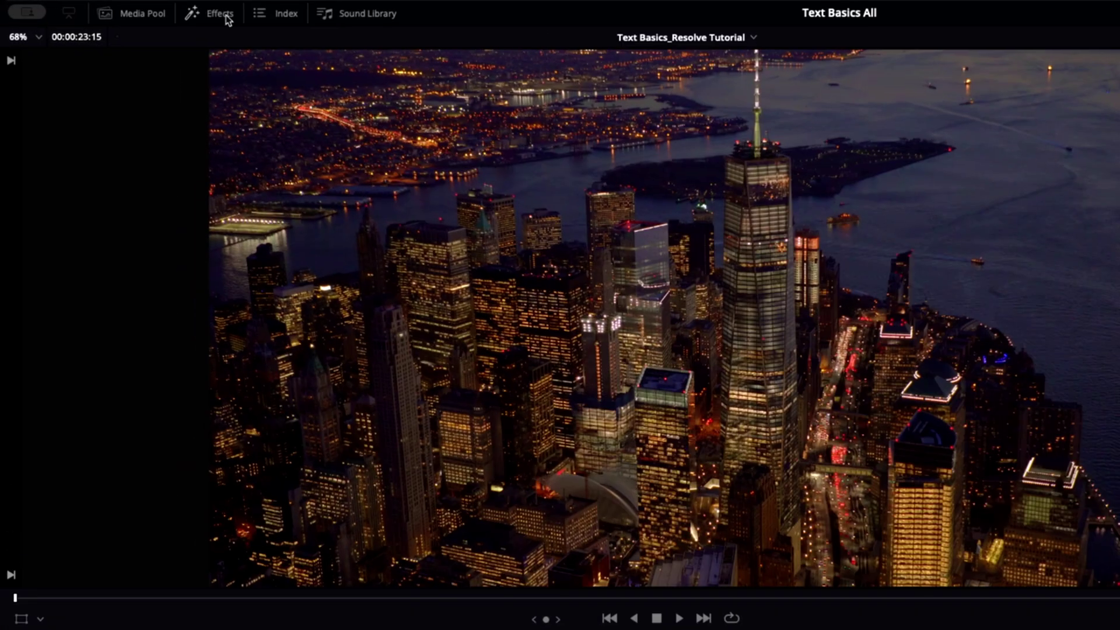
Open the Effects library with its Toolbox sidebar and show the Titles category.
{"action": "left_click", "coordinate": [145, 9]}
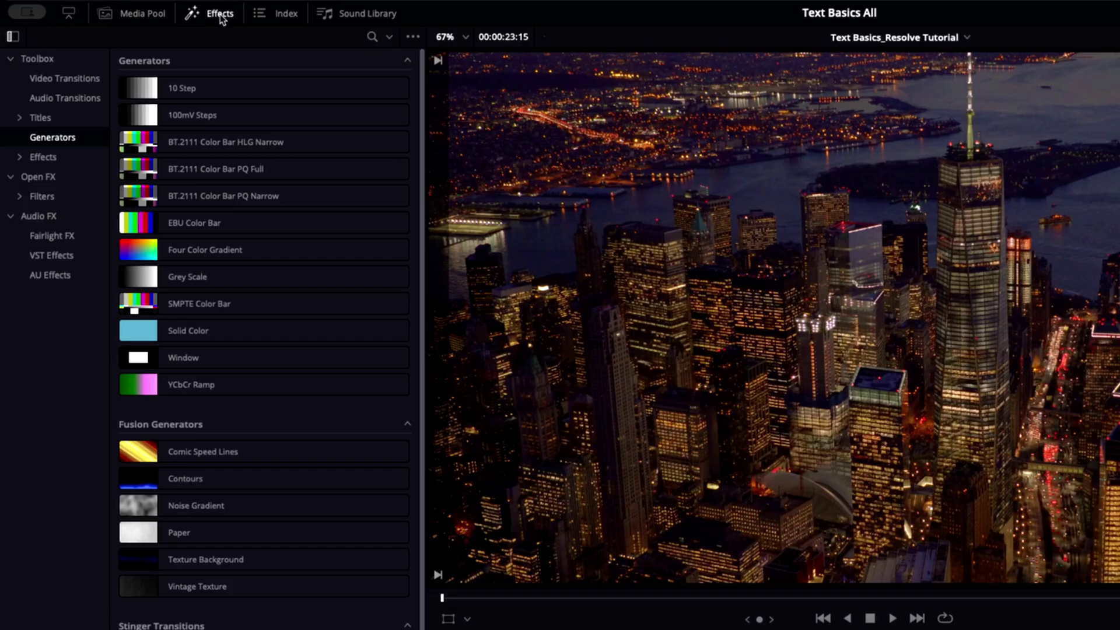
{"action": "left_click", "coordinate": [14, 38]}
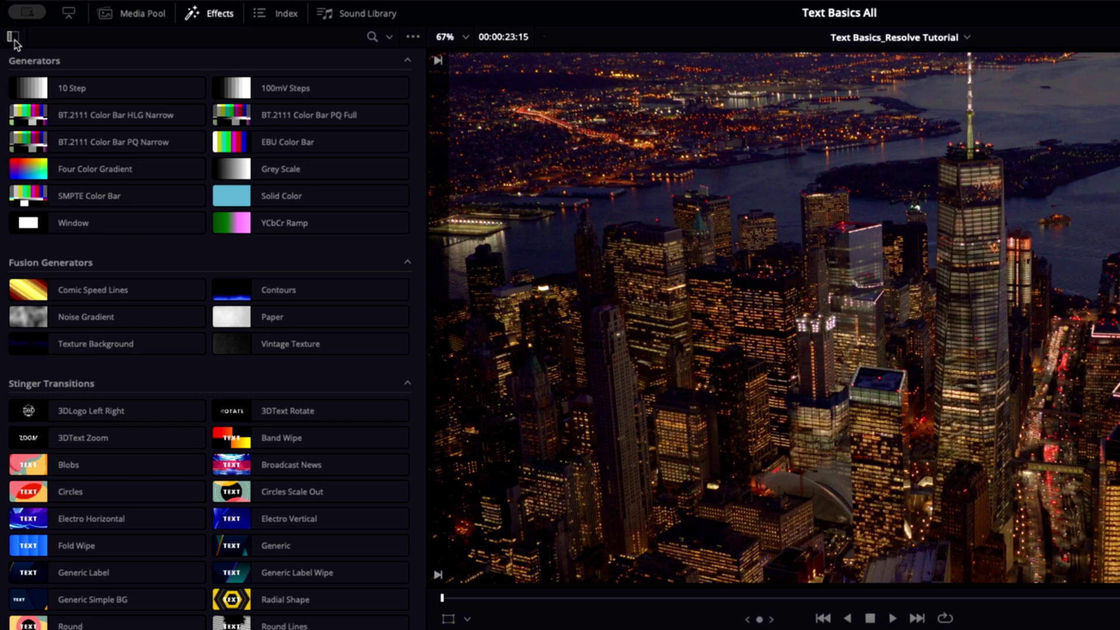
{"action": "left_click", "coordinate": [14, 39]}
{"action": "left_click", "coordinate": [14, 38]}
{"action": "left_click", "coordinate": [13, 38]}
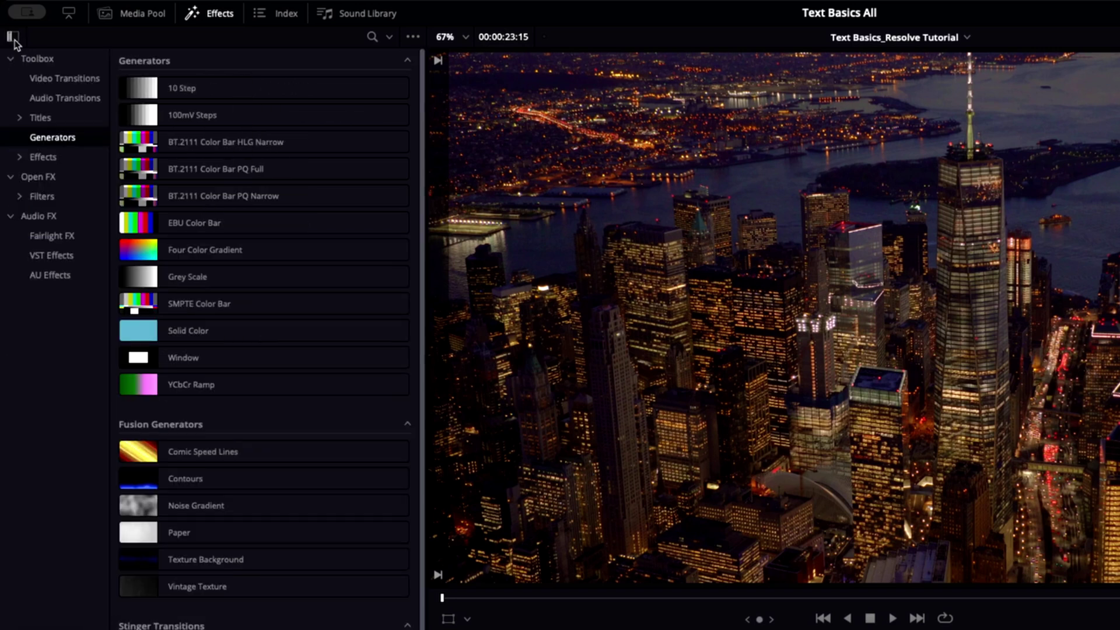
{"action": "left_click", "coordinate": [43, 120]}
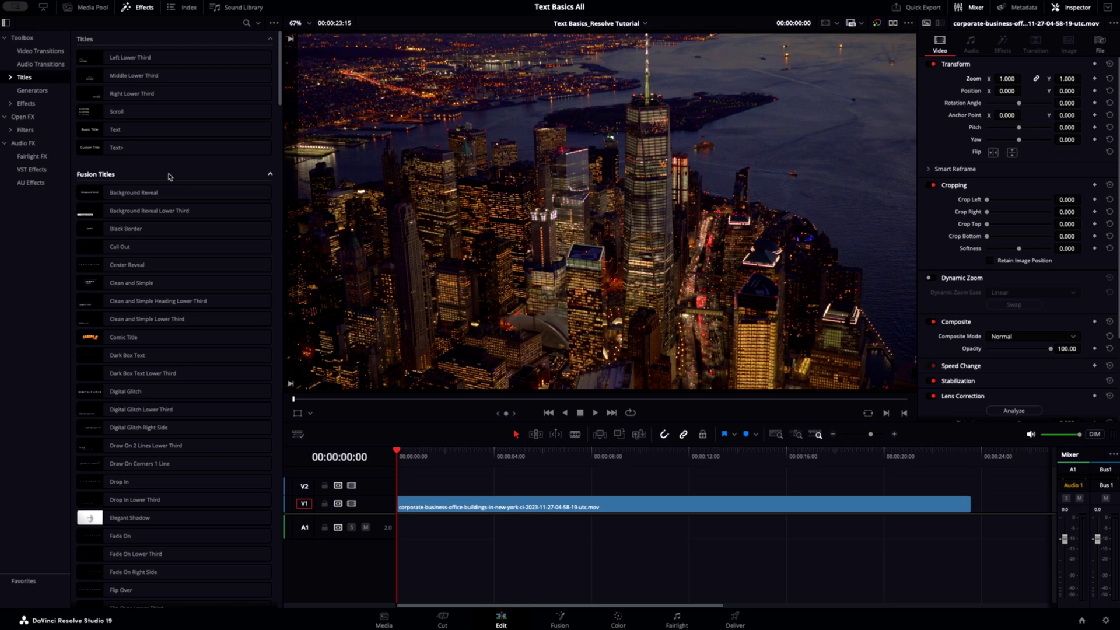
Drop a Text+ title on V2 above the city clip, trim it, and preview from the start.
{"action": "left_click_drag", "start_coordinate": [116, 147], "coordinate": [400, 489]}
{"action": "left_click", "coordinate": [490, 461]}
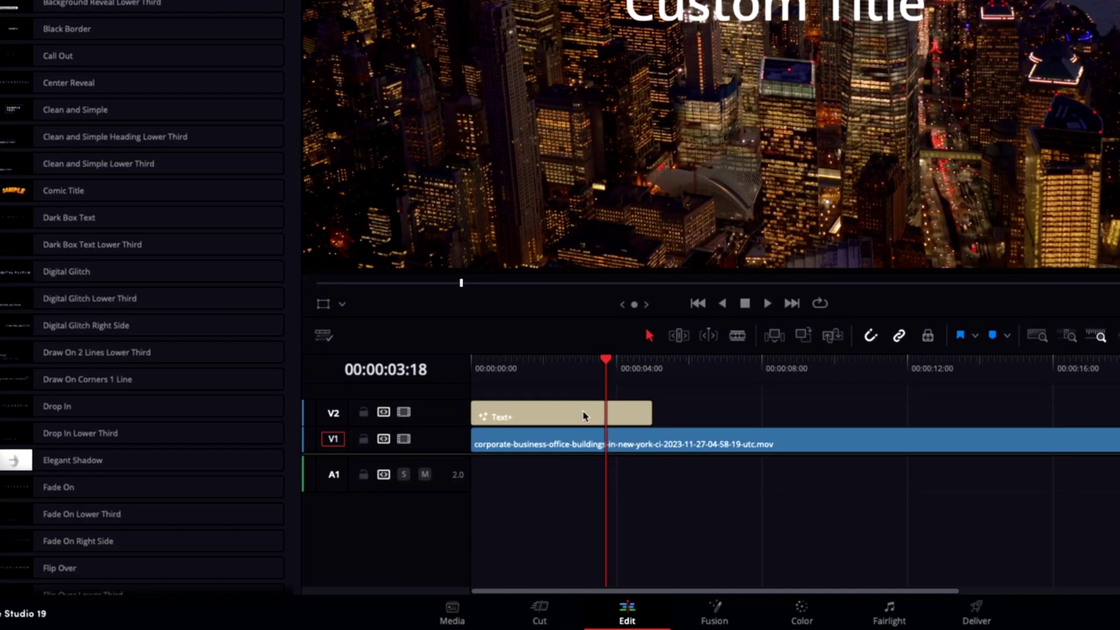
{"action": "left_click_drag", "start_coordinate": [583, 416], "coordinate": [907, 419]}
{"action": "left_click", "coordinate": [850, 385]}
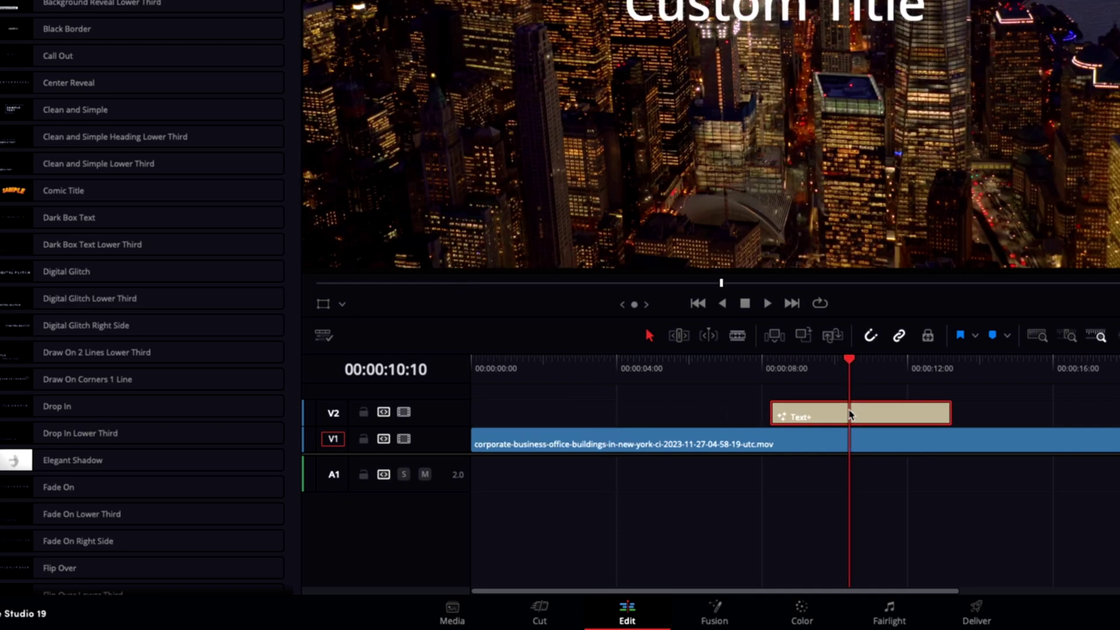
{"action": "left_click_drag", "start_coordinate": [772, 418], "coordinate": [621, 417]}
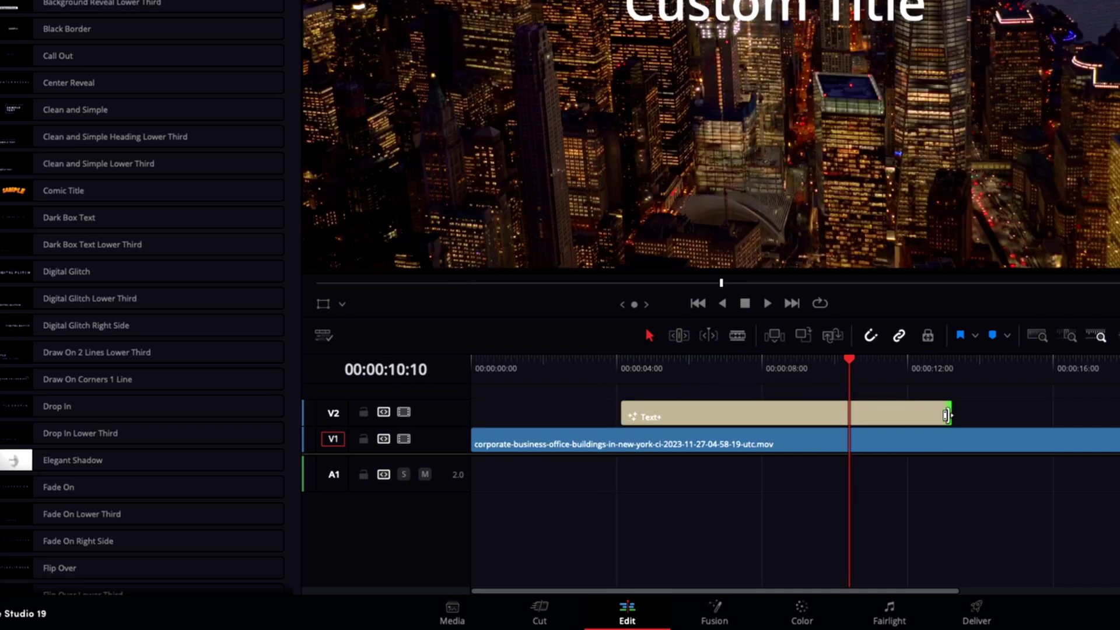
{"action": "left_click_drag", "start_coordinate": [950, 415], "coordinate": [569, 416]}
{"action": "key", "text": "Home"}
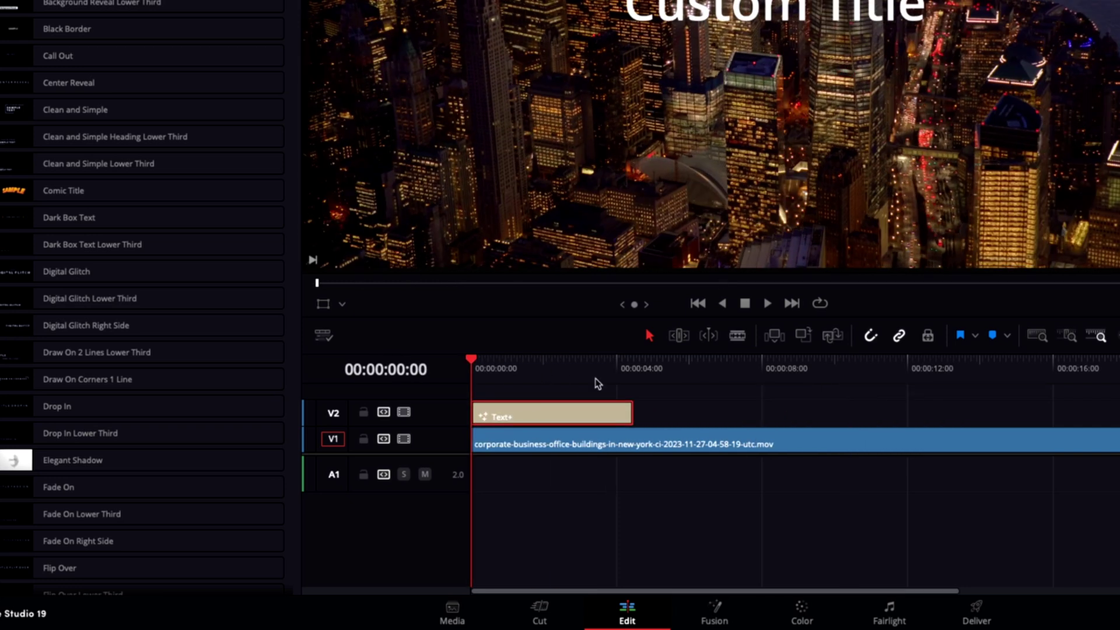
{"action": "key", "text": "space"}
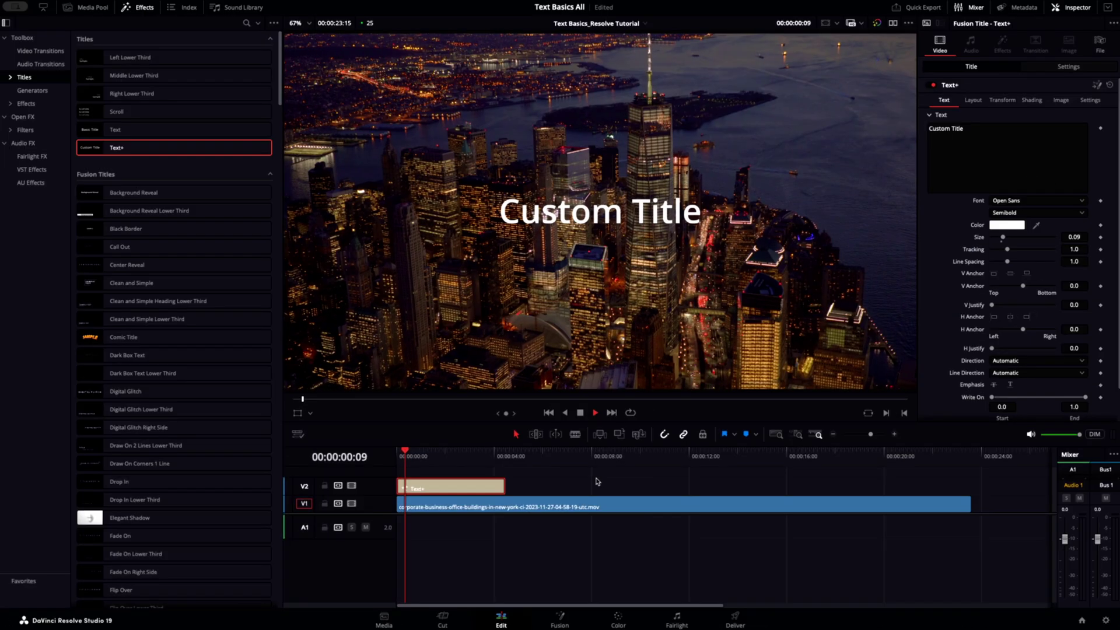
{"action": "key", "text": "space"}
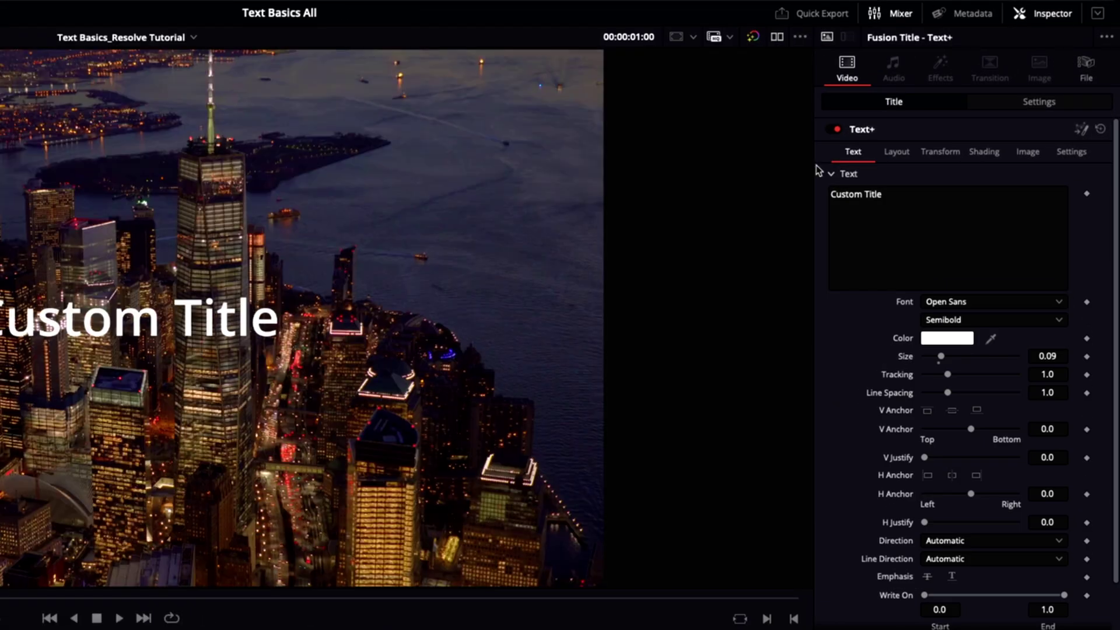
Replace 'Custom Title' with 'Yeah the text!' split onto three lines: Yeah / the / text!
{"action": "double_click", "coordinate": [913, 223]}
{"action": "triple_click", "coordinate": [913, 223]}
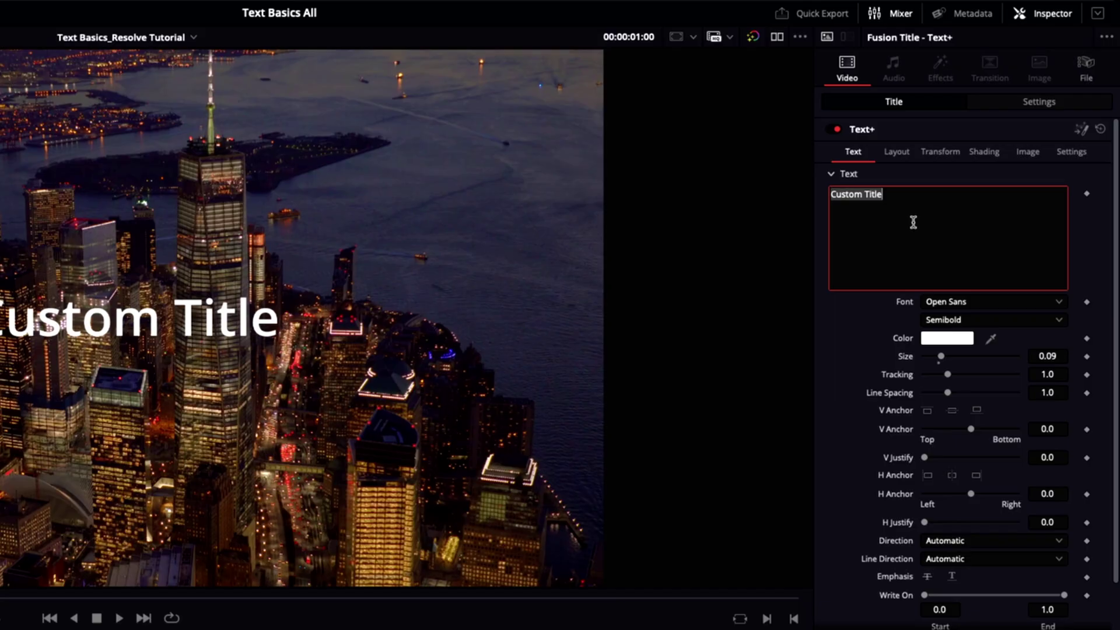
{"action": "type", "text": "Yeah the tex"}
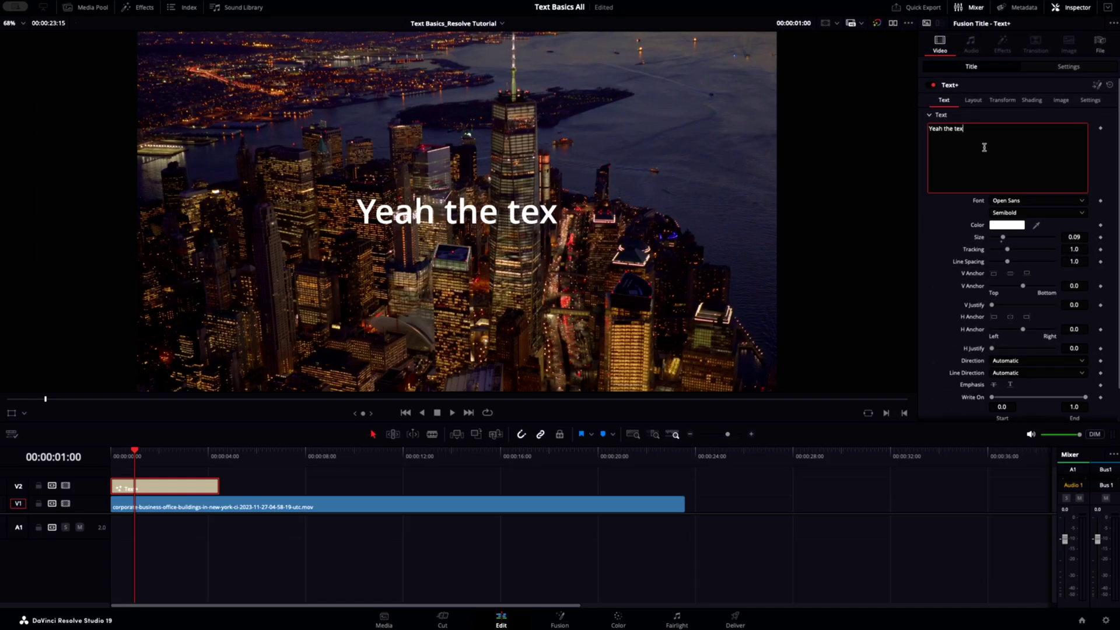
{"action": "type", "text": "t!"}
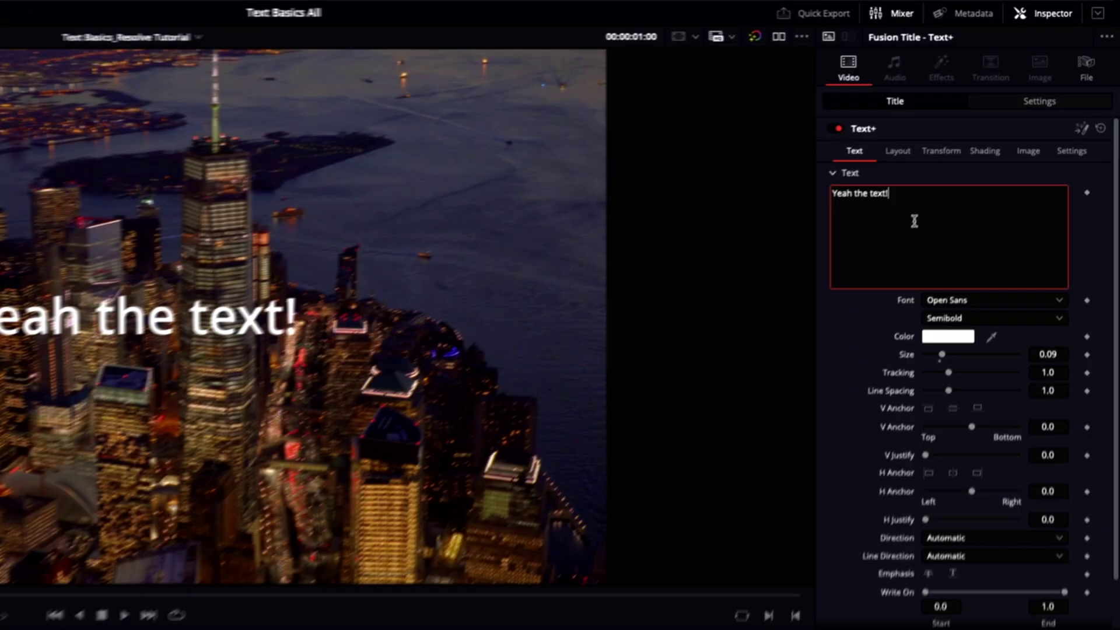
{"action": "key", "text": "Left"}
{"action": "key", "text": "Left"}
{"action": "key", "text": "Left"}
{"action": "key", "text": "Left"}
{"action": "key", "text": "Left"}
{"action": "key", "text": "Left"}
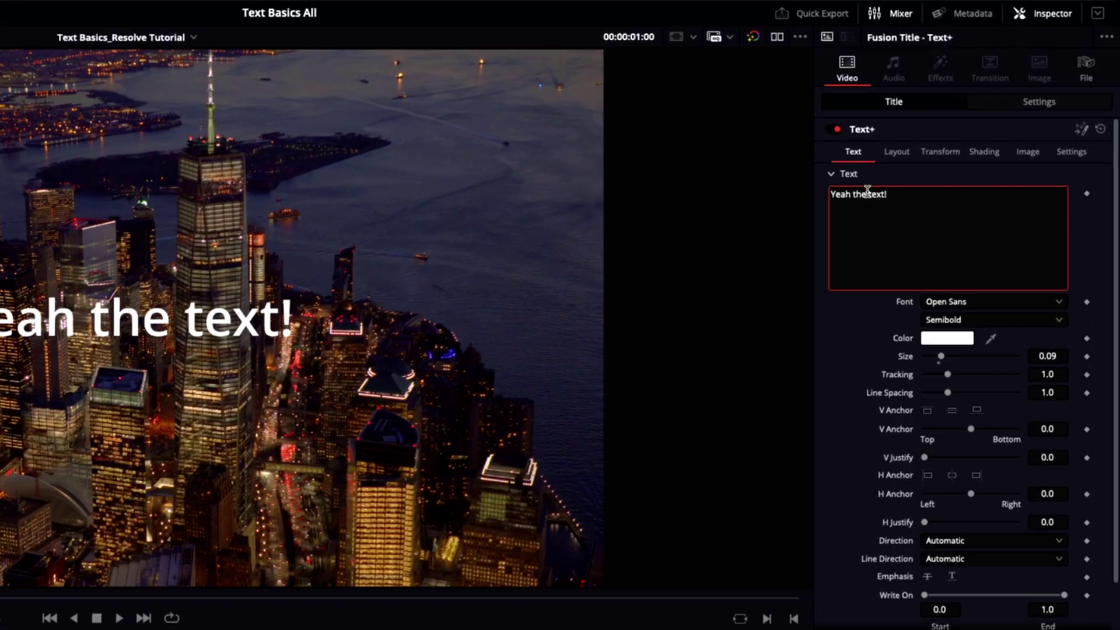
{"action": "key", "text": "Return"}
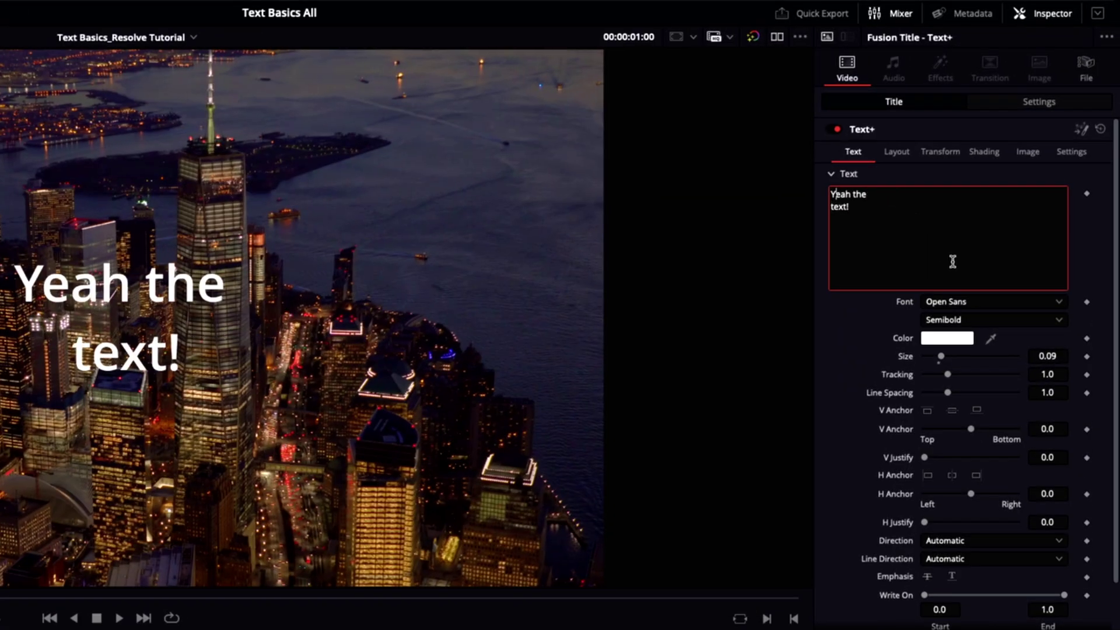
{"action": "key", "text": "Right"}
{"action": "key", "text": "Right"}
{"action": "key", "text": "Right"}
{"action": "key", "text": "Right"}
{"action": "key", "text": "Right"}
{"action": "key", "text": "Return"}
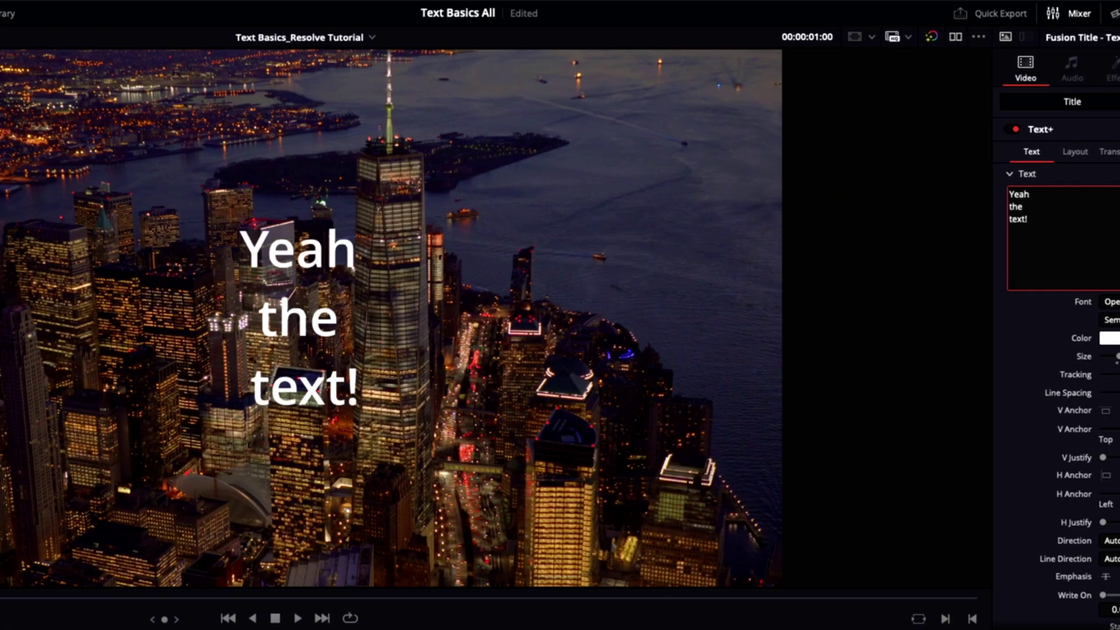
{"action": "key", "text": "ctrl+a"}
Set the title size to 0.185 and line spacing to 0.85, keeping letter spacing unchanged.
{"action": "scroll", "coordinate": [1119, 306], "scroll_direction": "down", "scroll_amount": 2}
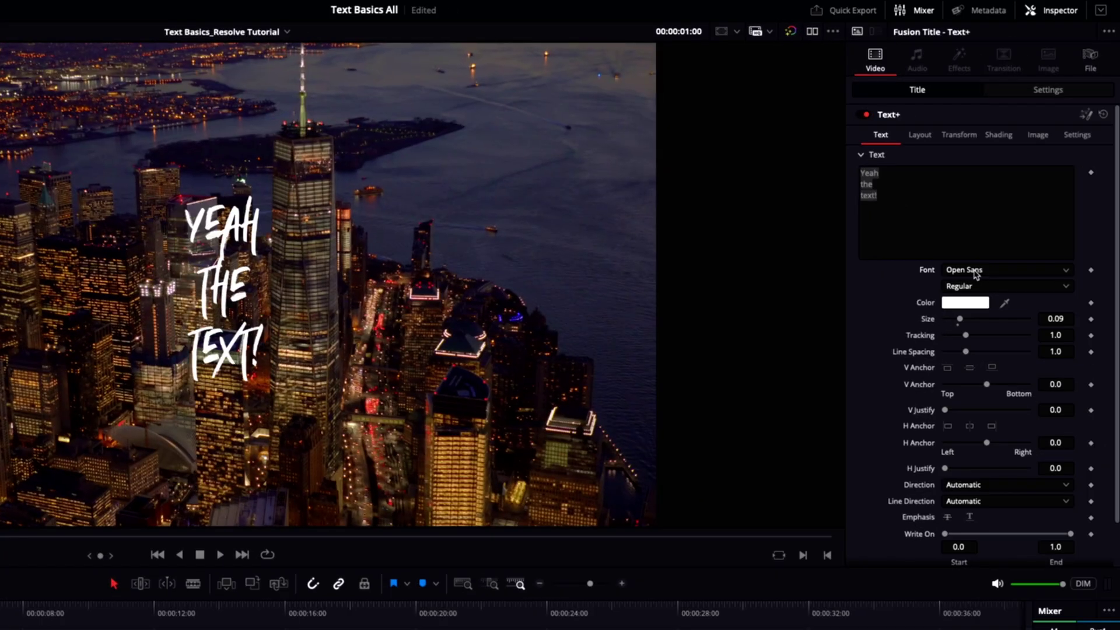
{"action": "left_click_drag", "start_coordinate": [959, 318], "coordinate": [976, 318]}
{"action": "mouse_move", "coordinate": [966, 335]}
{"action": "left_mouse_down"}
{"action": "mouse_move", "coordinate": [985, 334]}
{"action": "mouse_move", "coordinate": [966, 334]}
{"action": "left_mouse_up"}
{"action": "left_click_drag", "start_coordinate": [966, 351], "coordinate": [962, 351]}
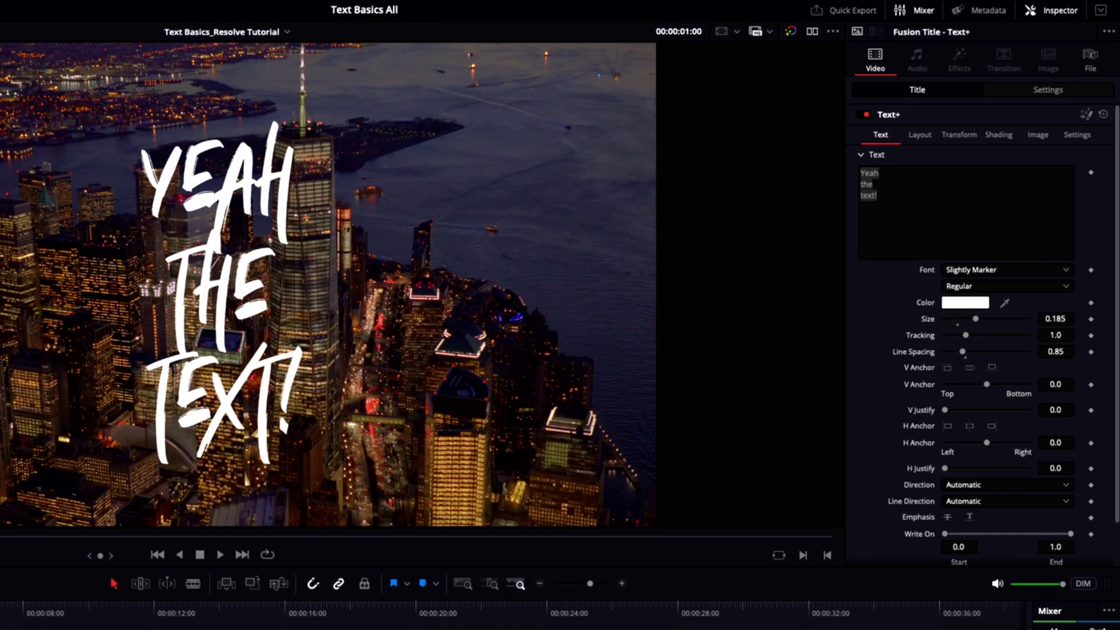
Look through the title's Layout, Transform and Shading settings, ending on Transform.
{"action": "left_click", "coordinate": [920, 138]}
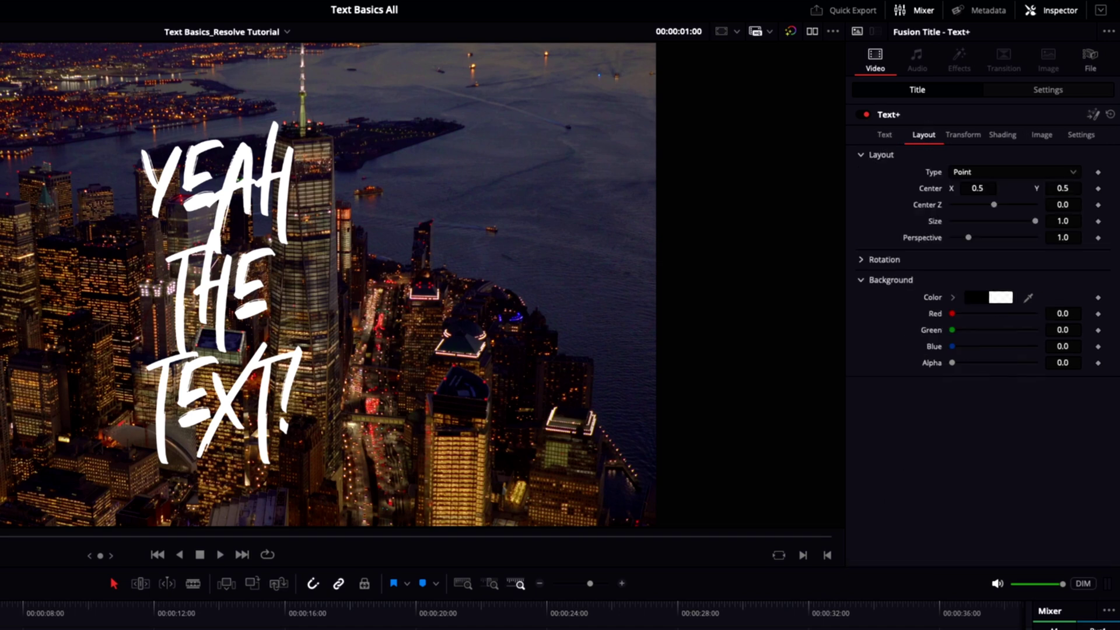
{"action": "left_click", "coordinate": [968, 139]}
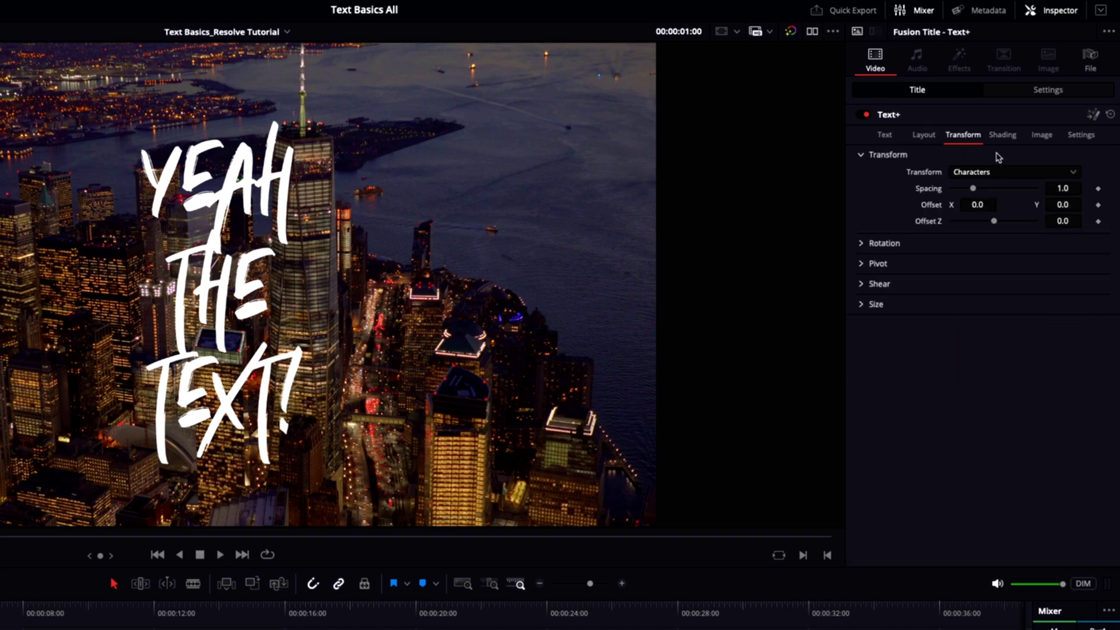
{"action": "left_click", "coordinate": [1001, 138]}
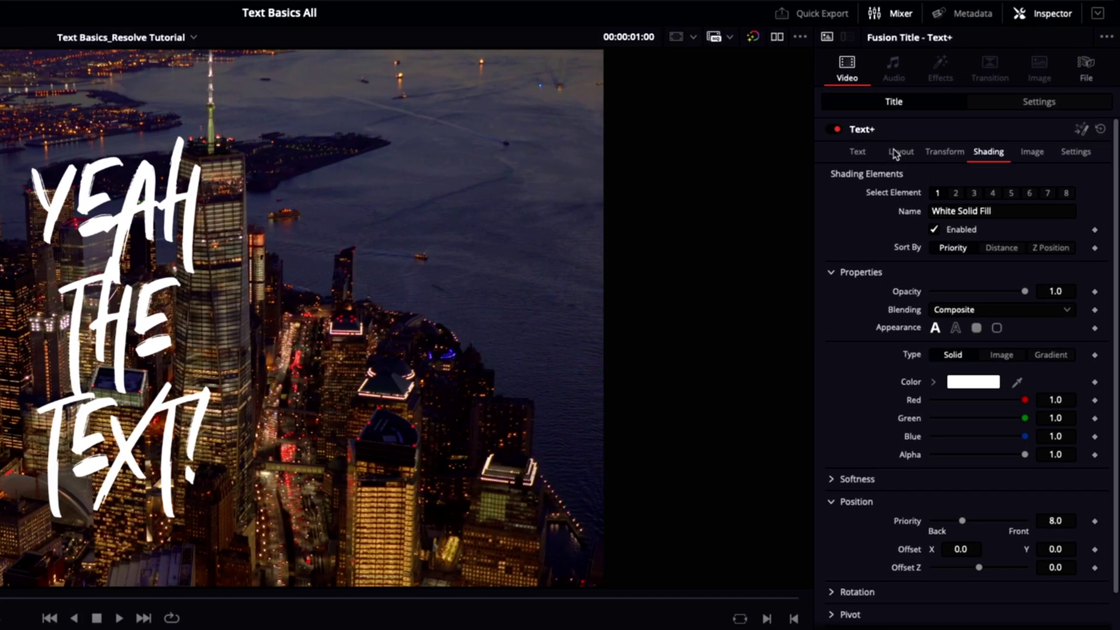
{"action": "left_click", "coordinate": [932, 154]}
Set a Write On keyframe on the title at about 01:21.
{"action": "left_click", "coordinate": [903, 152]}
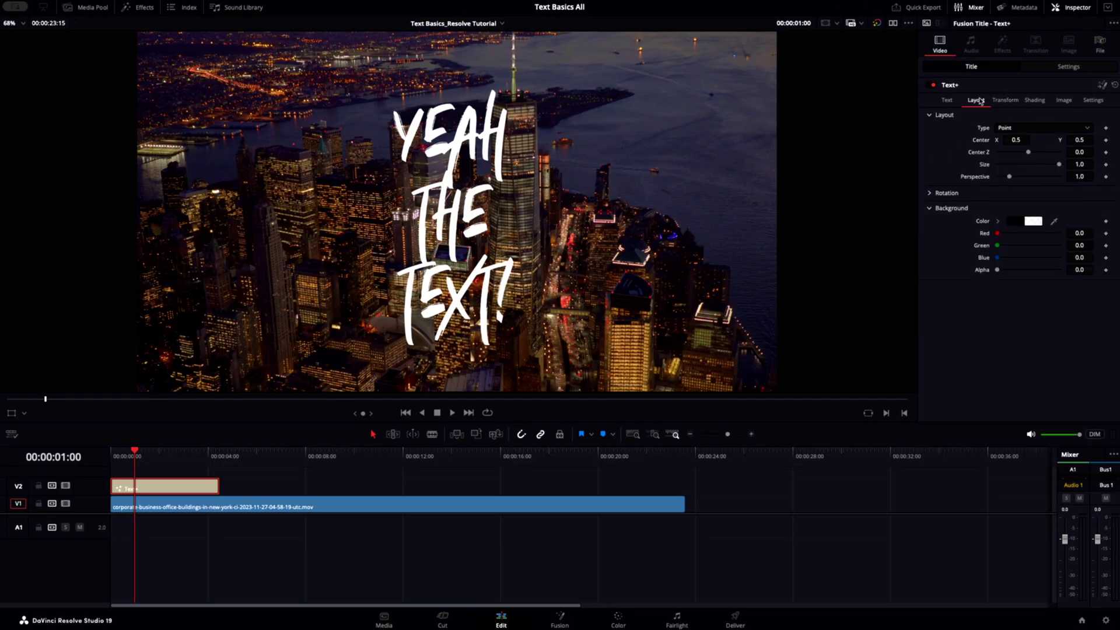
{"action": "left_click", "coordinate": [947, 101]}
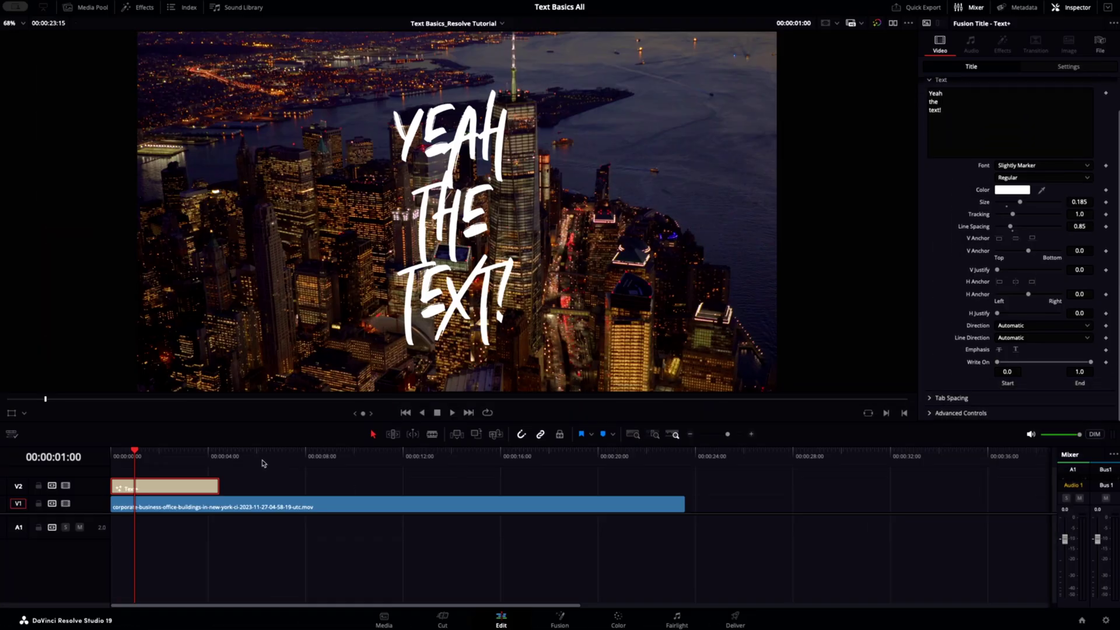
{"action": "left_click", "coordinate": [136, 455]}
{"action": "mouse_move", "coordinate": [136, 455]}
{"action": "left_mouse_down"}
{"action": "mouse_move", "coordinate": [186, 452]}
{"action": "mouse_move", "coordinate": [113, 452]}
{"action": "mouse_move", "coordinate": [150, 446]}
{"action": "left_mouse_up"}
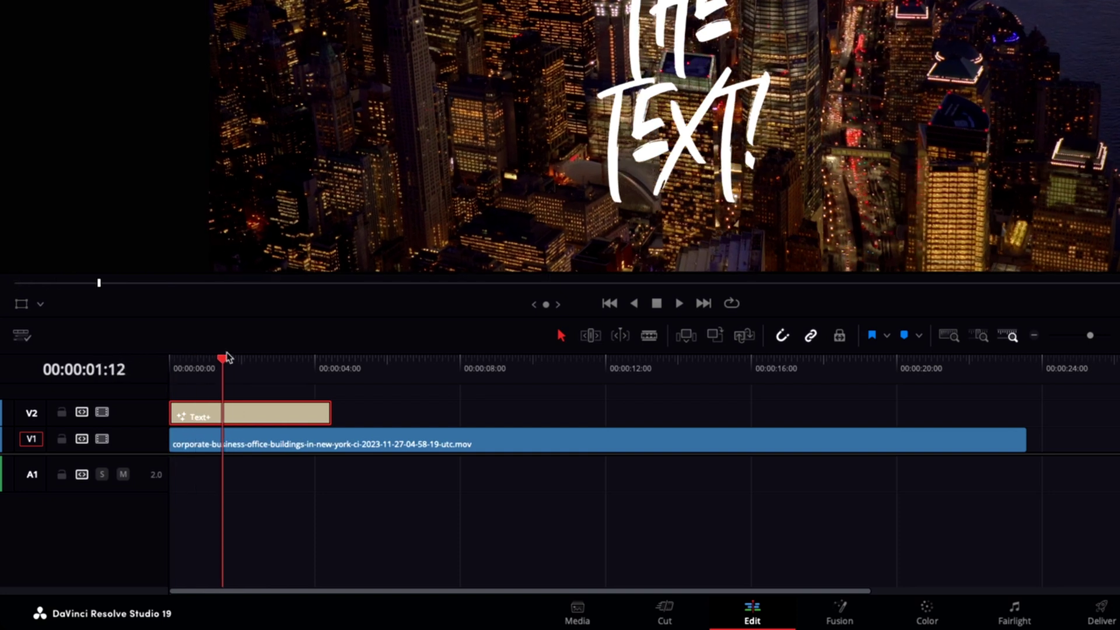
{"action": "left_click_drag", "start_coordinate": [226, 357], "coordinate": [237, 352]}
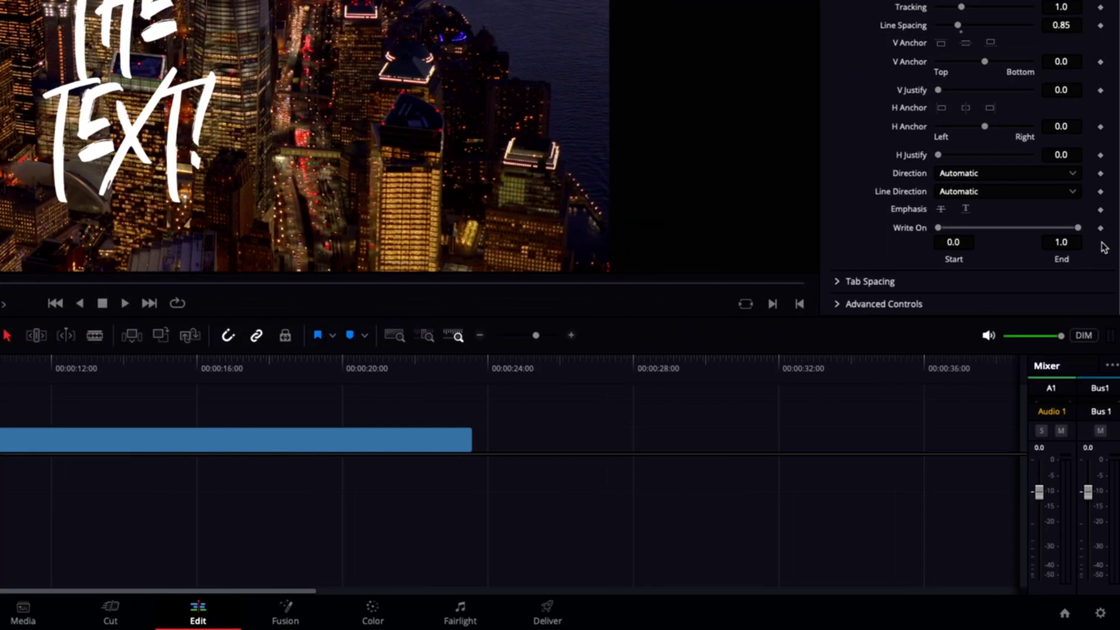
{"action": "left_click", "coordinate": [1101, 228]}
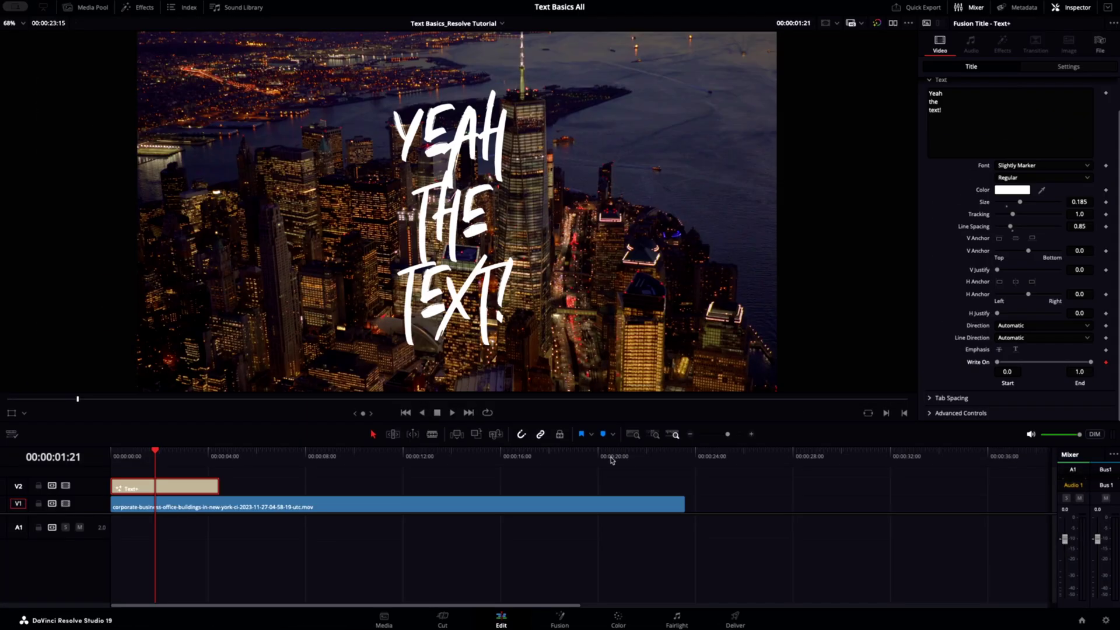
At the first frame, drag the Write On end to 0.0 so the title is fully hidden.
{"action": "left_click_drag", "start_coordinate": [152, 455], "coordinate": [107, 460]}
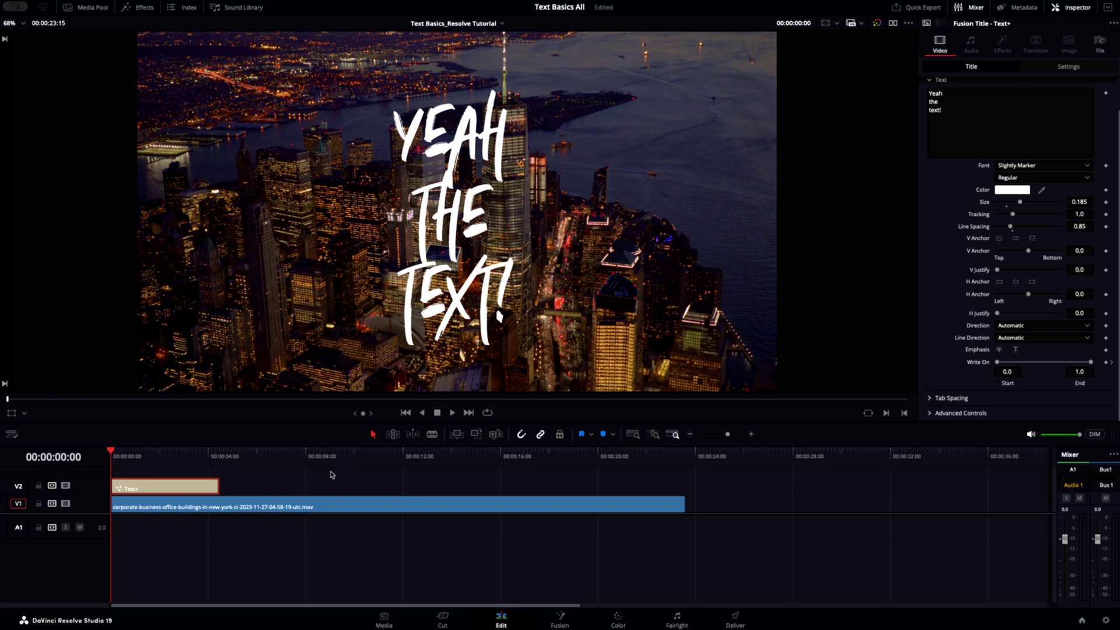
{"action": "left_click_drag", "start_coordinate": [192, 457], "coordinate": [98, 460]}
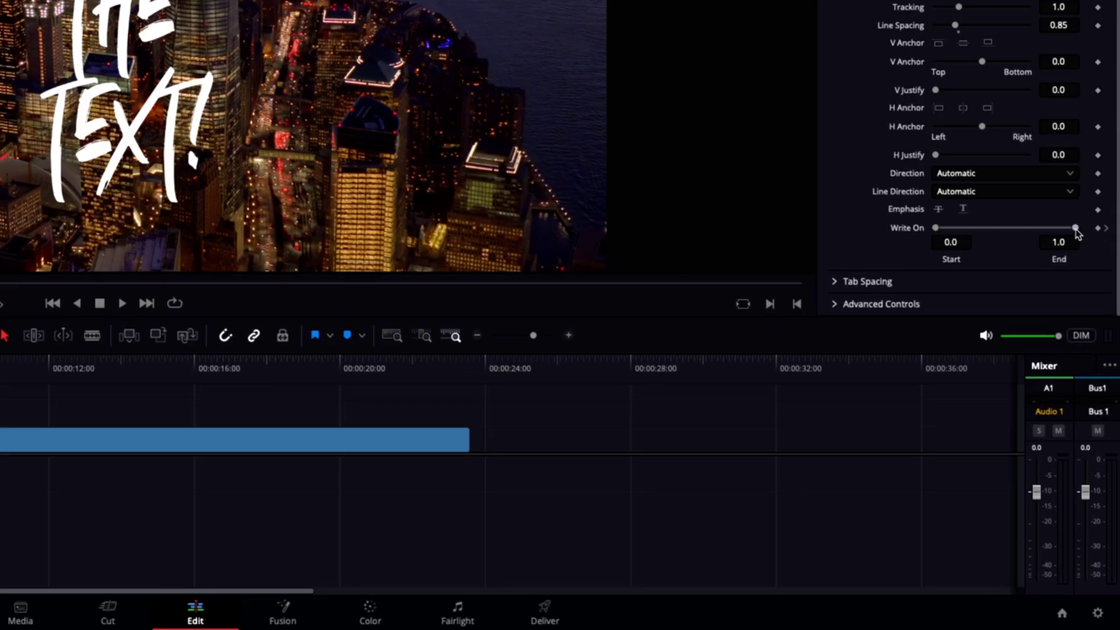
{"action": "left_click_drag", "start_coordinate": [1091, 362], "coordinate": [1084, 365]}
{"action": "left_click_drag", "start_coordinate": [1065, 232], "coordinate": [920, 228]}
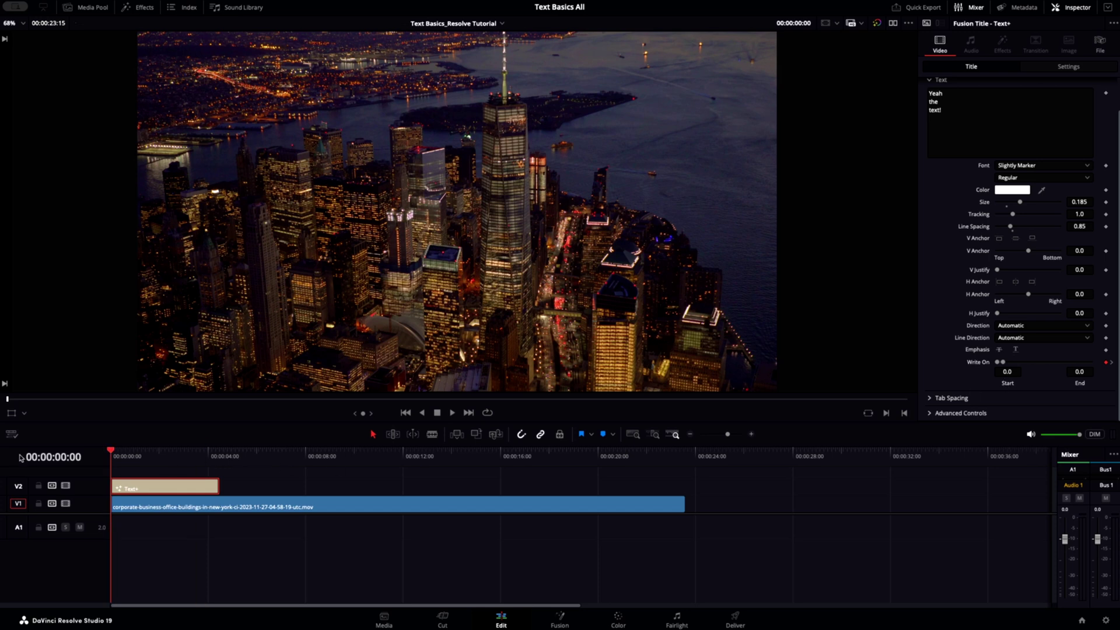
Keyframe size 0.185 after the write-on, then set size 0.2323 at 03:09.
{"action": "key", "text": "space"}
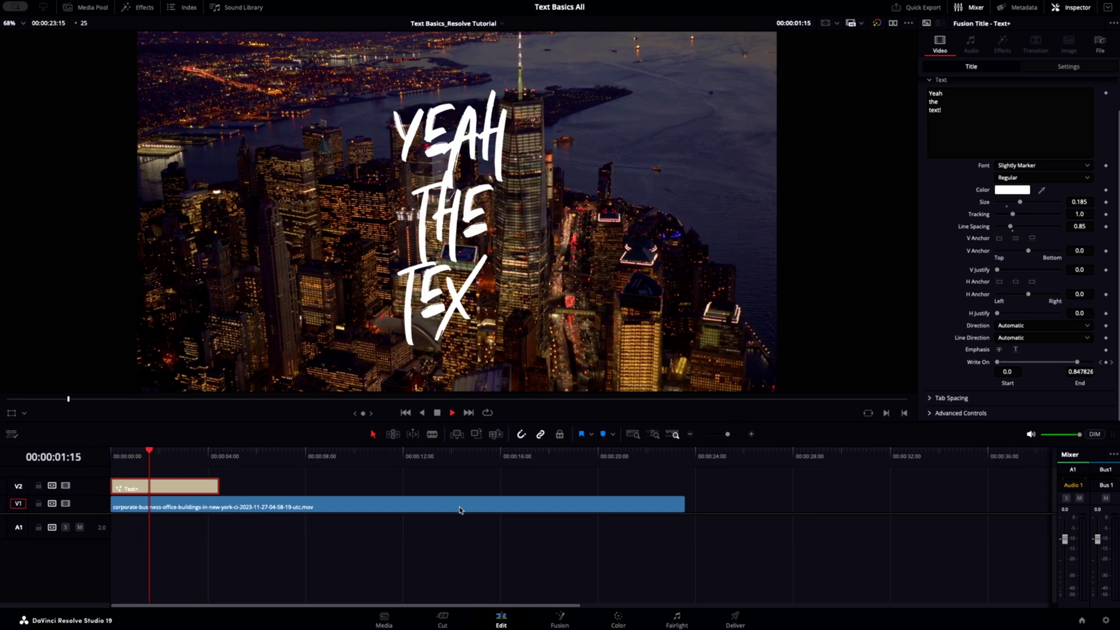
{"action": "key", "text": "space"}
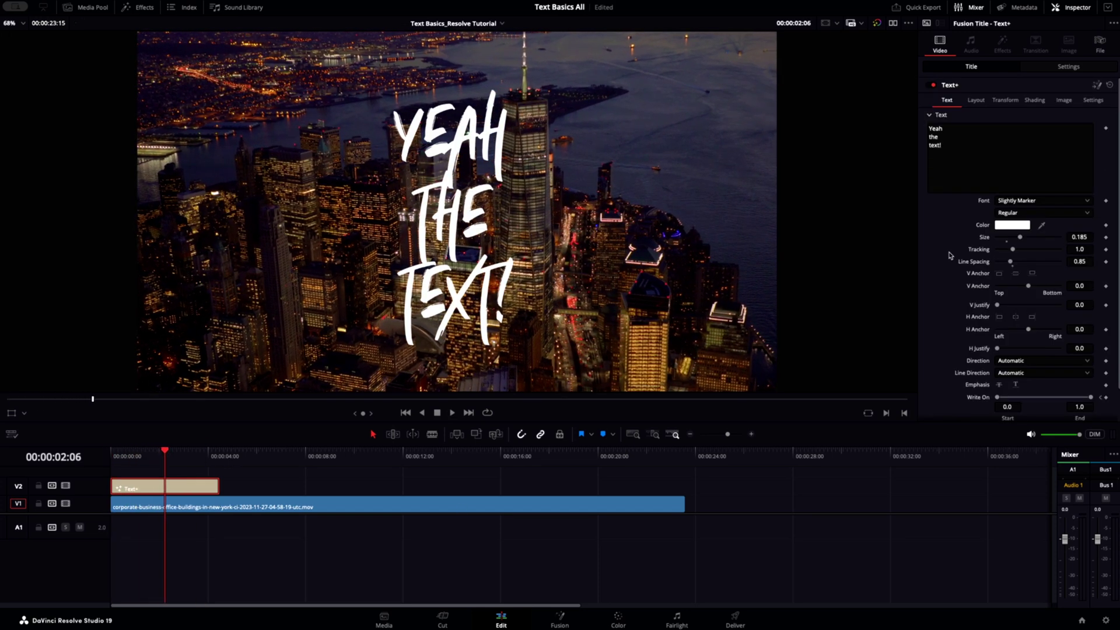
{"action": "left_click", "coordinate": [1106, 237]}
{"action": "left_click", "coordinate": [183, 455]}
{"action": "left_click_drag", "start_coordinate": [183, 455], "coordinate": [192, 455]}
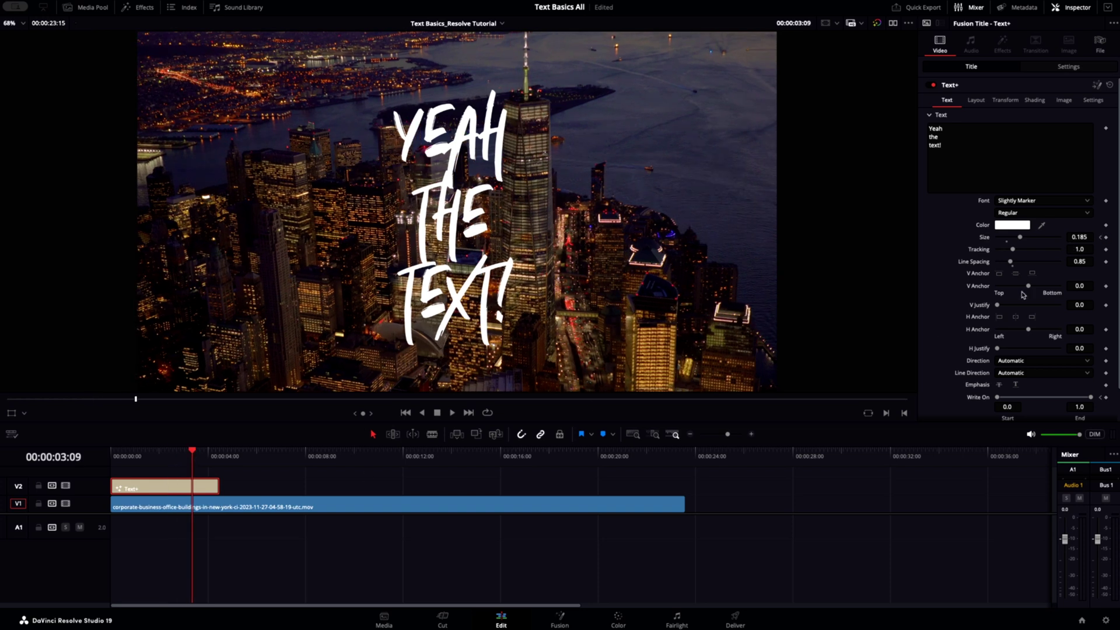
{"action": "left_click_drag", "start_coordinate": [1020, 237], "coordinate": [1029, 241]}
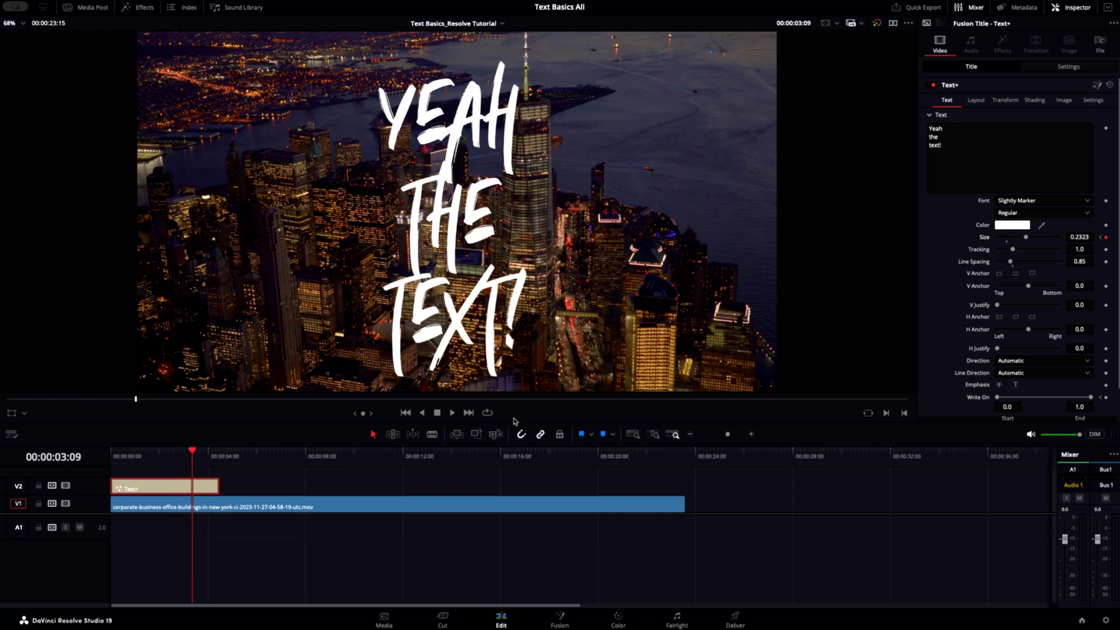
Replay the write-on and grow animation from the start, then bring up the Titles effects.
{"action": "left_click_drag", "start_coordinate": [192, 455], "coordinate": [138, 455]}
{"action": "key", "text": "space"}
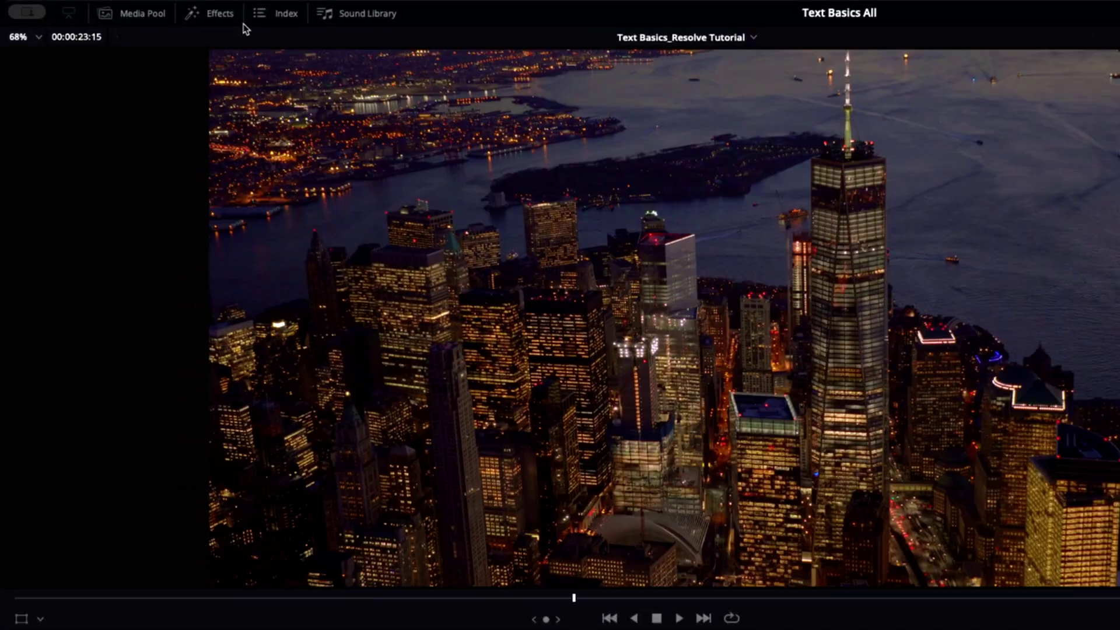
{"action": "left_click", "coordinate": [137, 7]}
Place the Scale Up title on V2 near 08:00 and preview its animation.
{"action": "scroll", "coordinate": [362, 408], "scroll_direction": "down", "scroll_amount": 10}
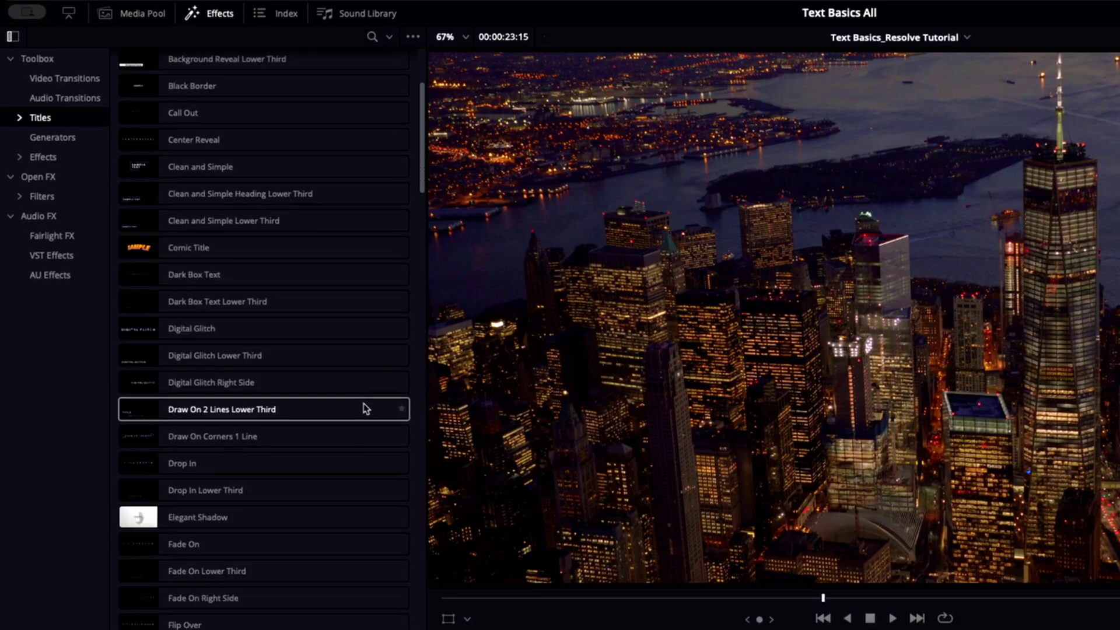
{"action": "left_click_drag", "start_coordinate": [388, 572], "coordinate": [600, 489]}
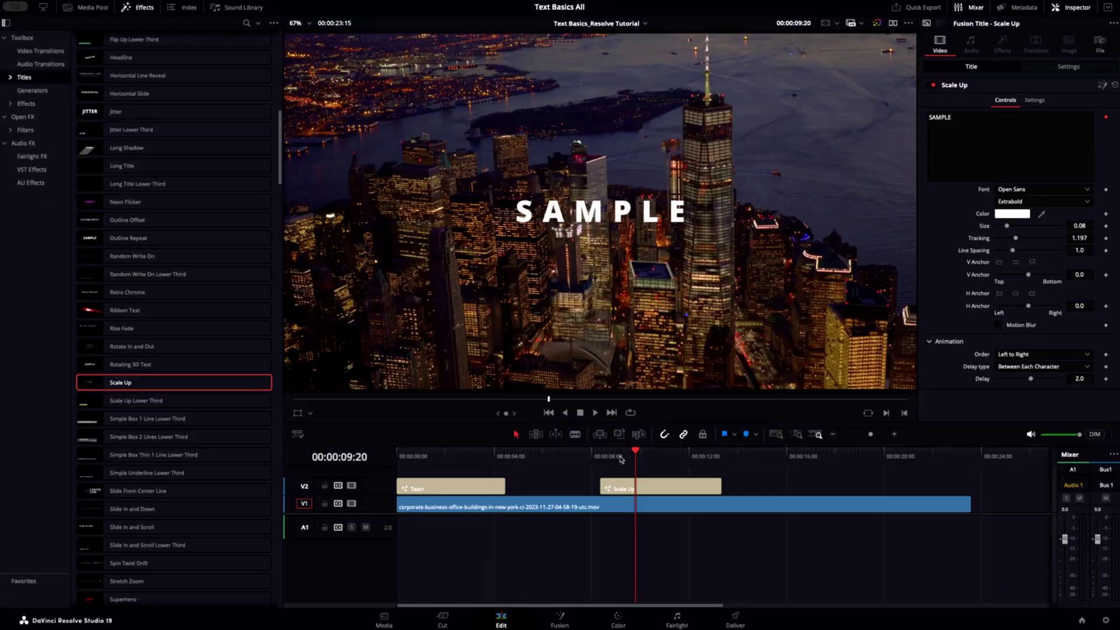
{"action": "key", "text": "Up"}
{"action": "key", "text": "space"}
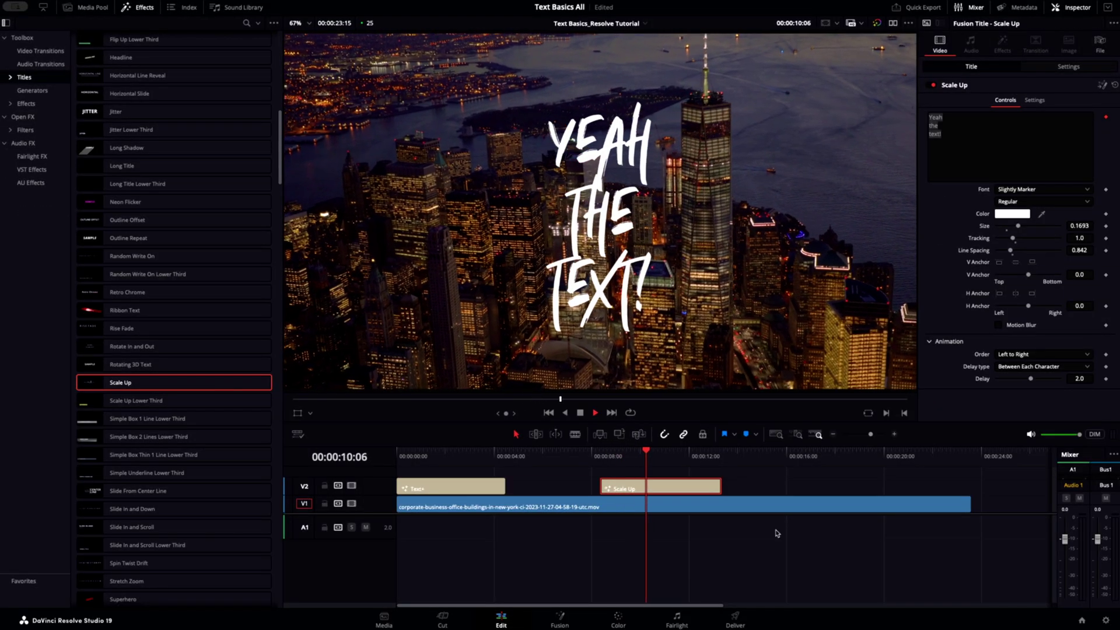
{"action": "key", "text": "space"}
Try a character Animation Delay of 3, then settle on 0.2, replaying after each change.
{"action": "left_click", "coordinate": [1079, 379]}
{"action": "type", "text": "3"}
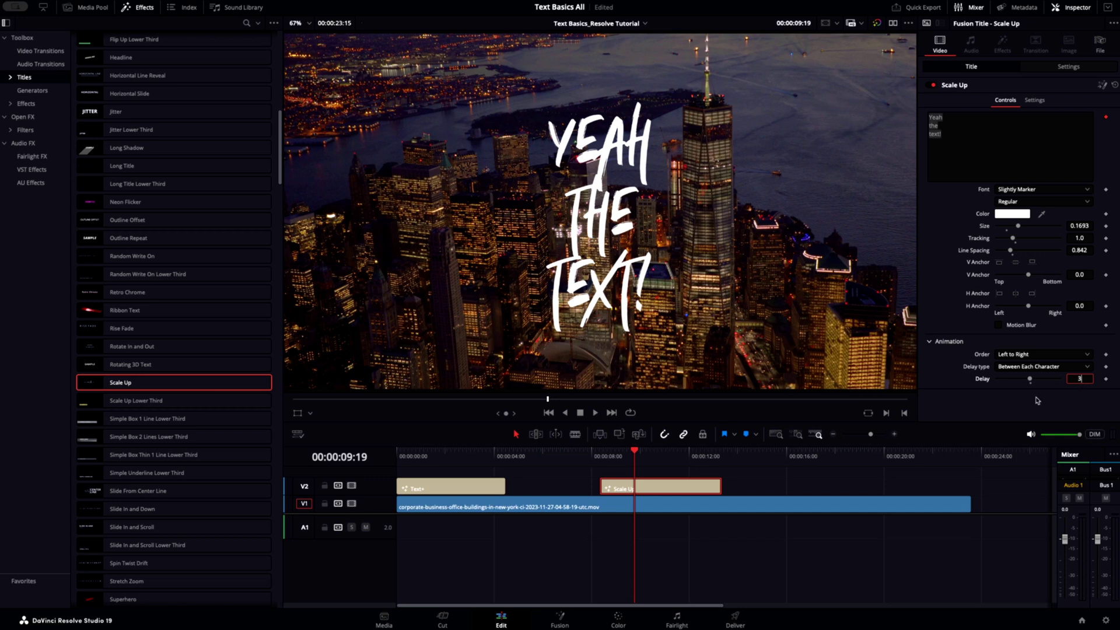
{"action": "key", "text": "Return"}
{"action": "key", "text": "Up"}
{"action": "key", "text": "space"}
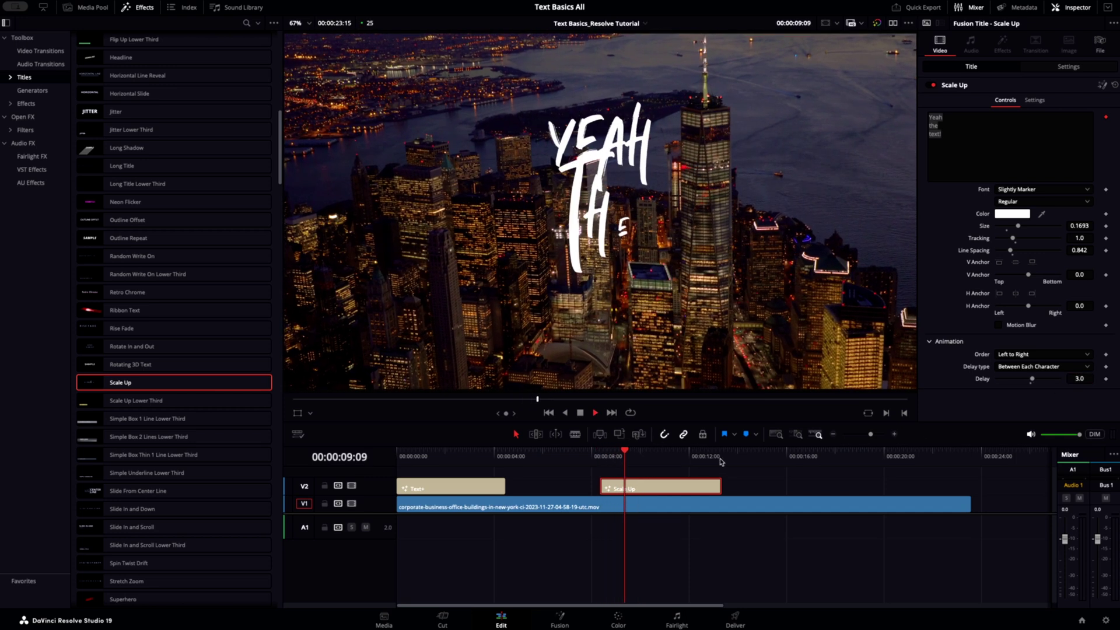
{"action": "key", "text": "space"}
{"action": "left_click", "coordinate": [1079, 378]}
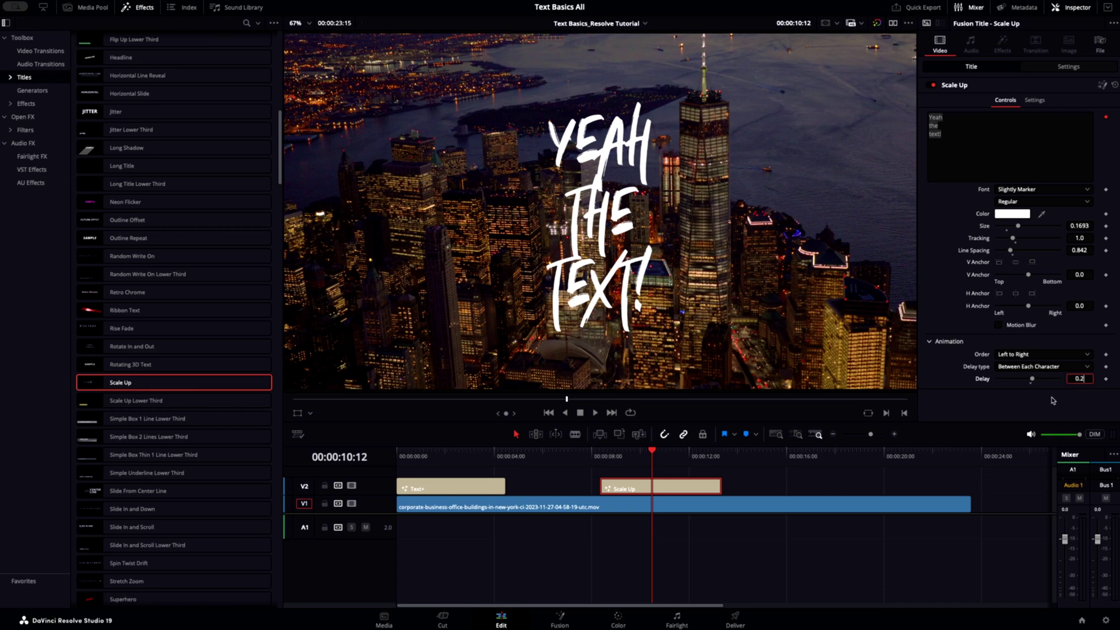
{"action": "type", "text": "0.2"}
{"action": "left_click", "coordinate": [591, 456]}
{"action": "key", "text": "space"}
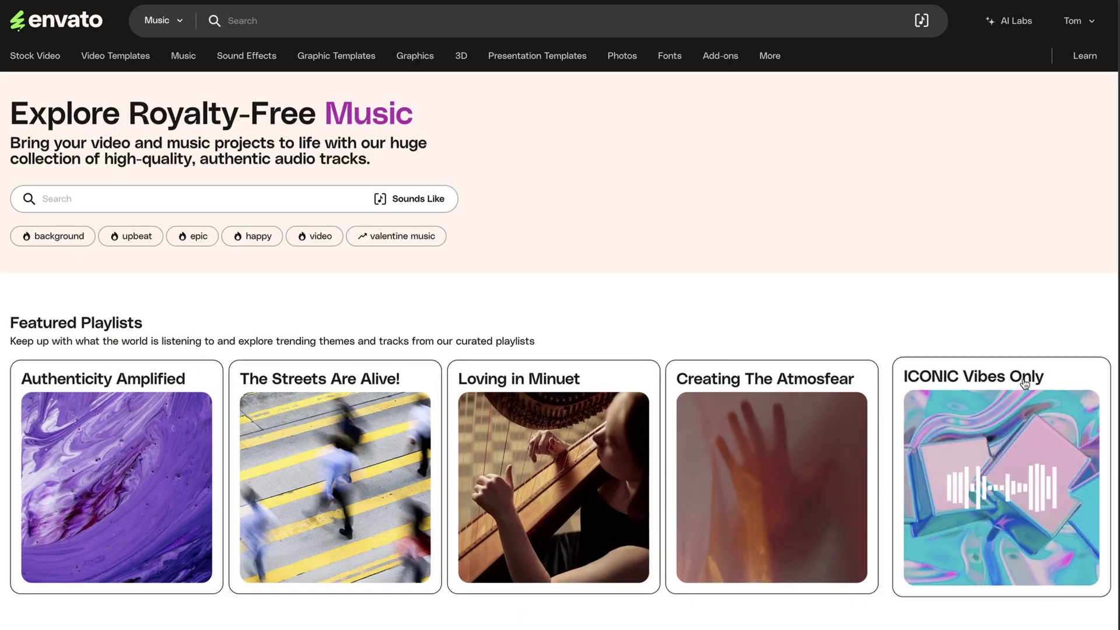
Browse Envato's music playlist and templates, then open the Film Titles template page.
{"action": "left_click", "coordinate": [992, 466]}
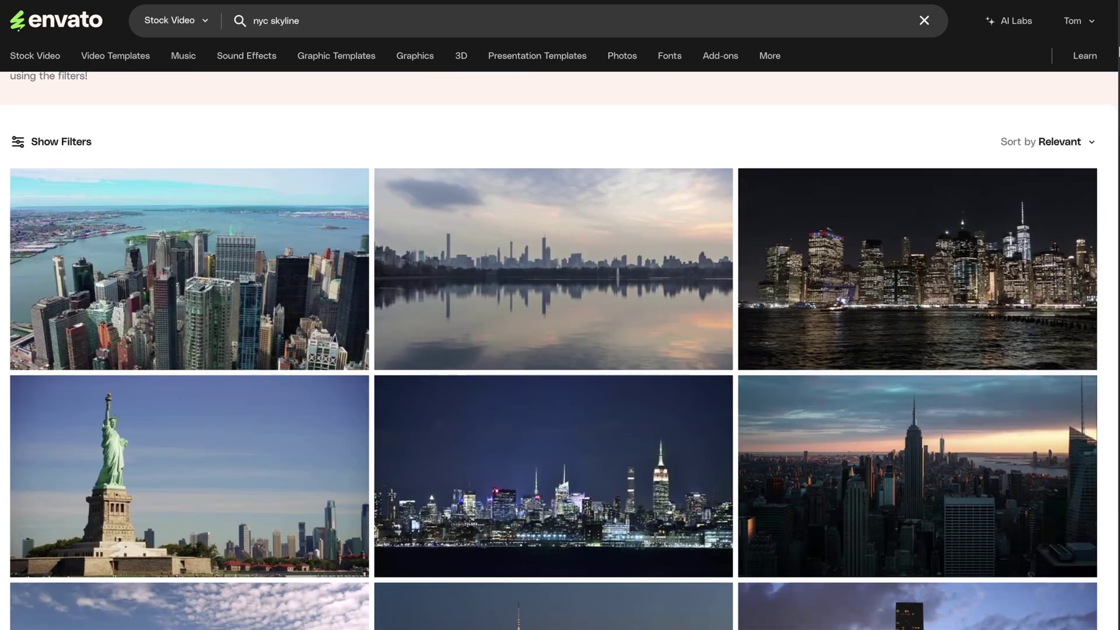
{"action": "scroll", "coordinate": [560, 349], "scroll_direction": "down", "scroll_amount": 7}
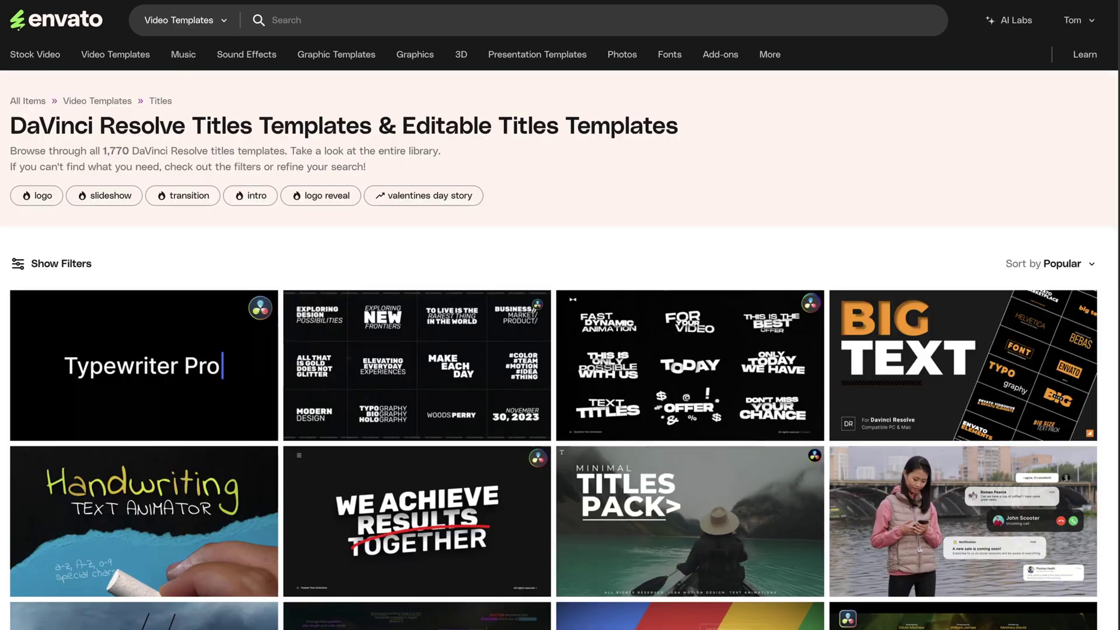
{"action": "scroll", "coordinate": [560, 350], "scroll_direction": "down", "scroll_amount": 5}
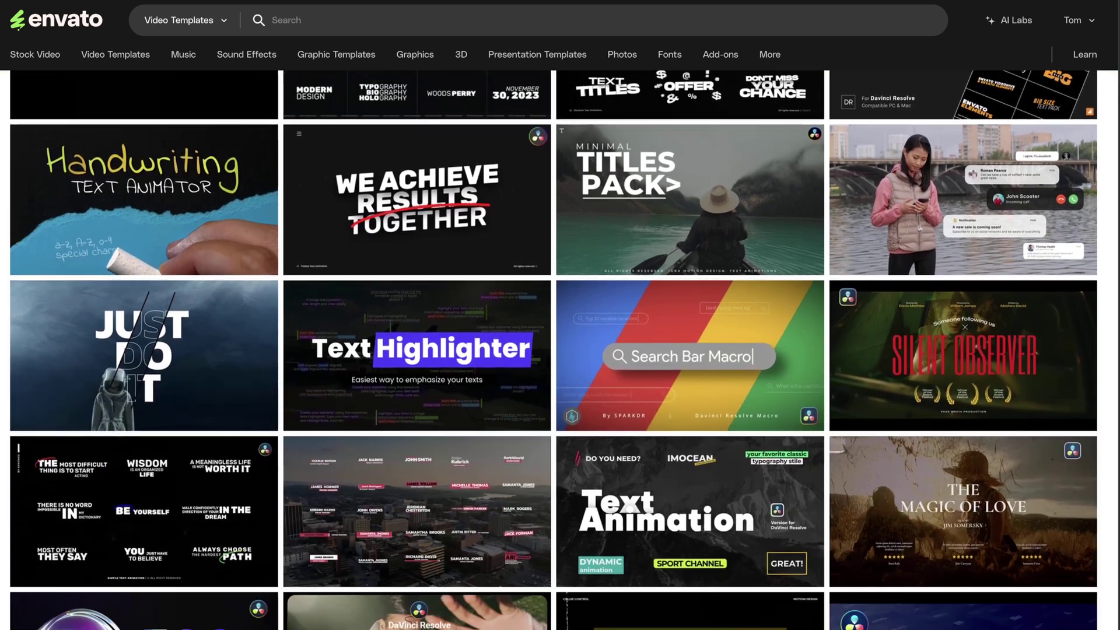
{"action": "scroll", "coordinate": [1114, 188], "scroll_direction": "down", "scroll_amount": 1}
{"action": "left_click", "coordinate": [1000, 270]}
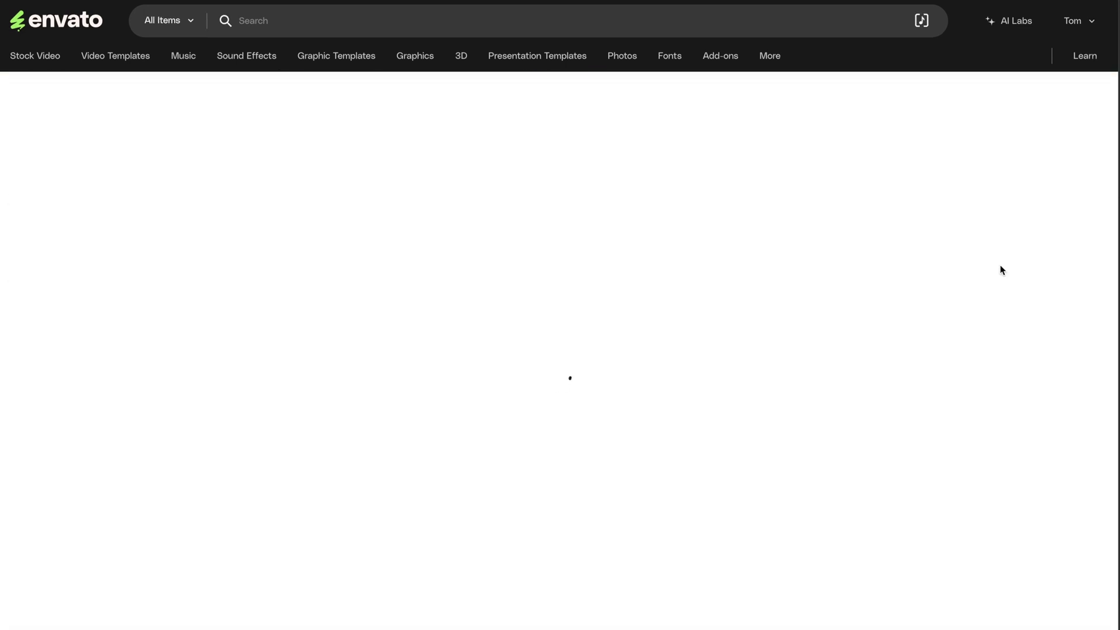